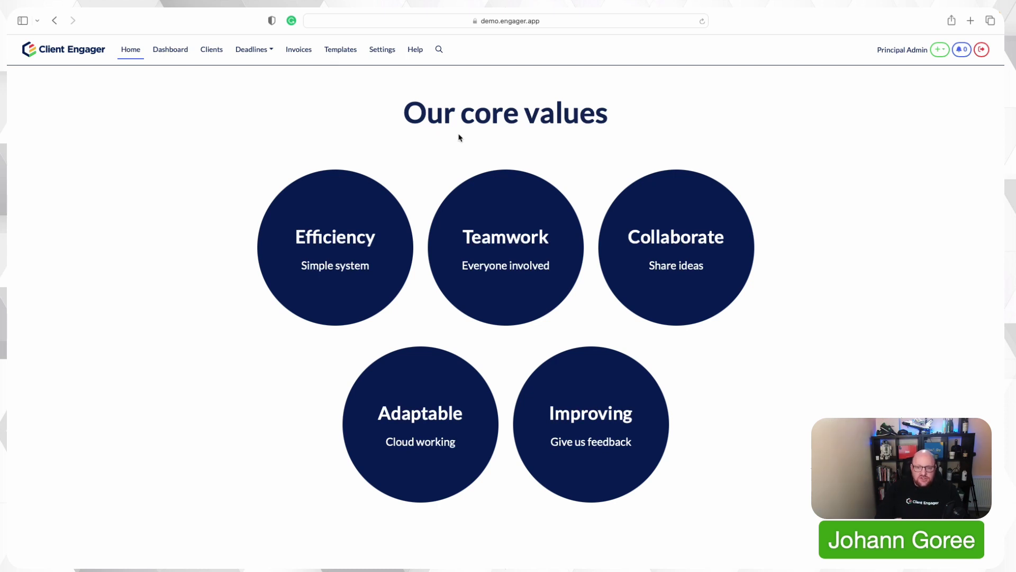
# Open the Xama Technologies page under Integrations in the practice settings.
pyautogui.click(383, 52)
pyautogui.scroll(-10, 163, 316)
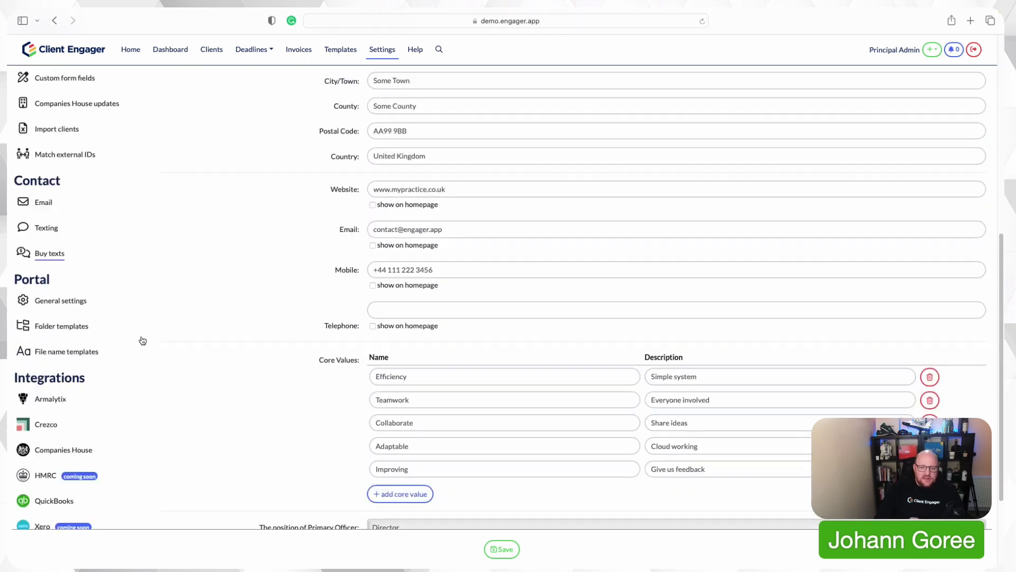
pyautogui.scroll(-3, 45, 410)
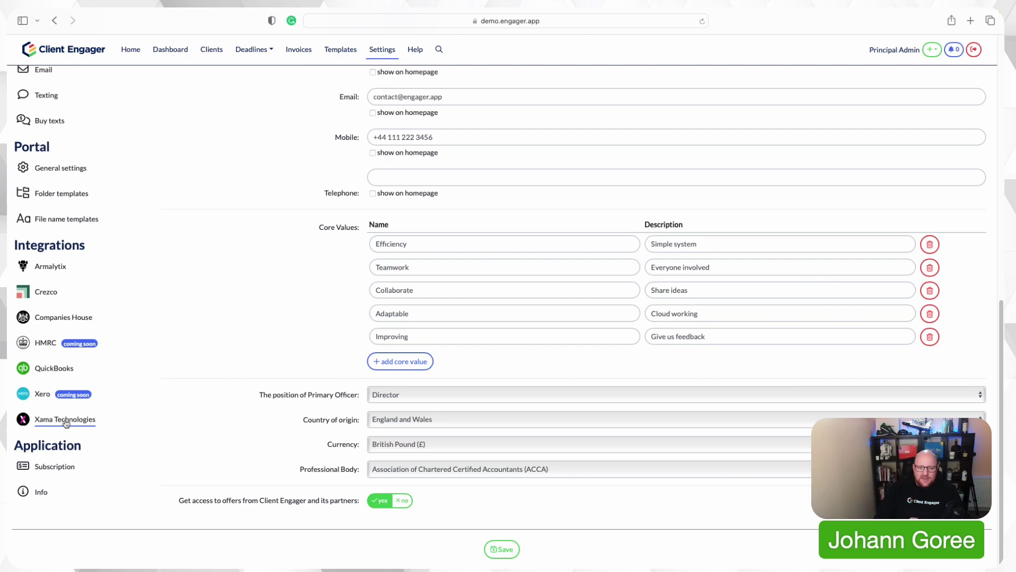
pyautogui.click(66, 422)
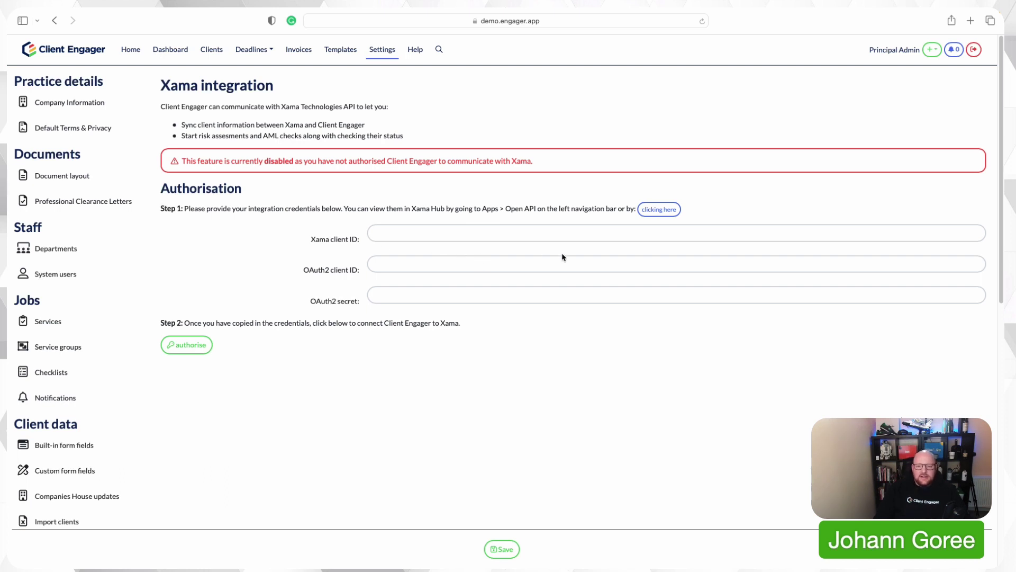
# Copy the Xama client ID from Xama's API page into Client Engager's Xama client ID field.
pyautogui.click(655, 210)
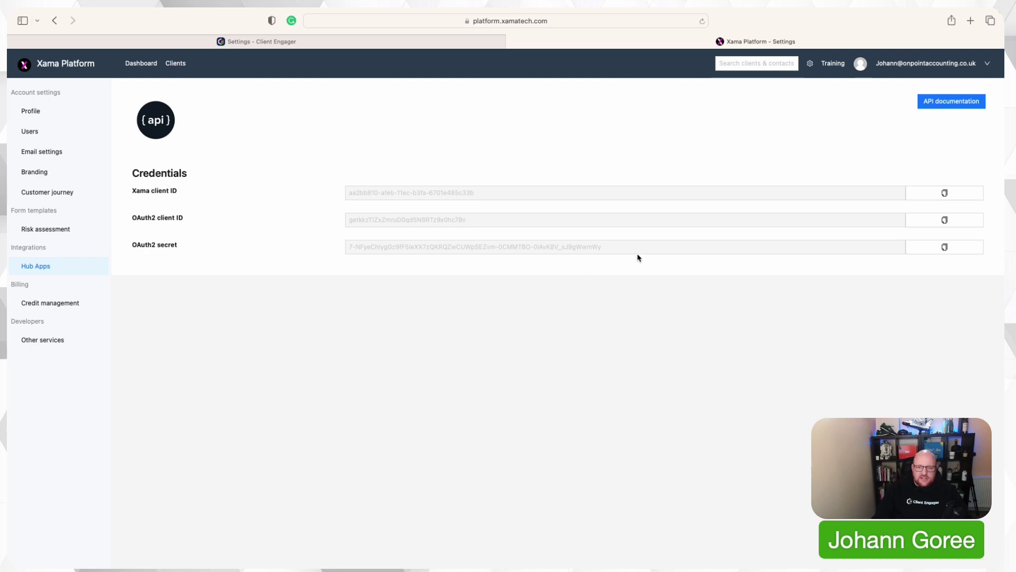
pyautogui.click(926, 194)
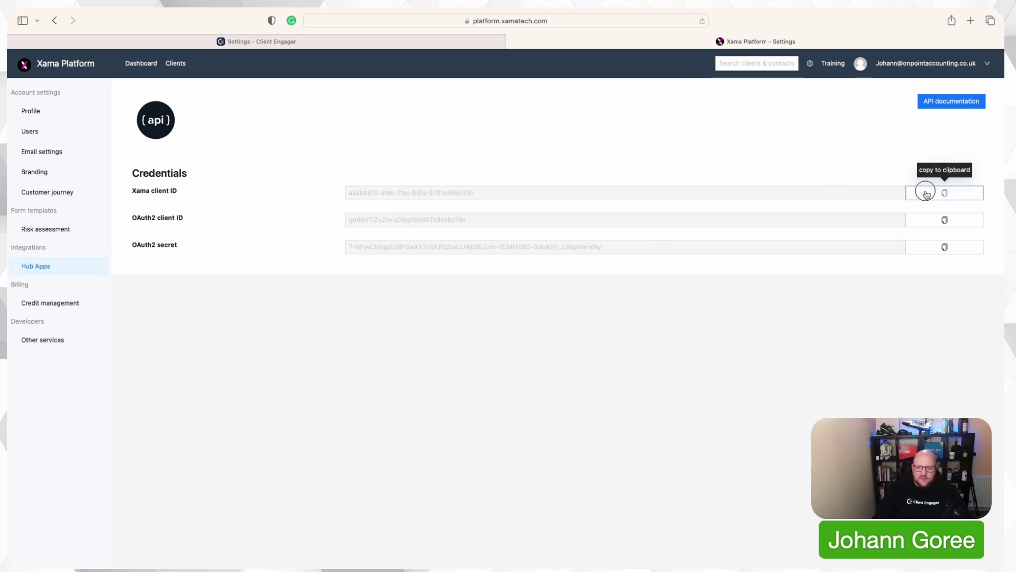
pyautogui.click(382, 42)
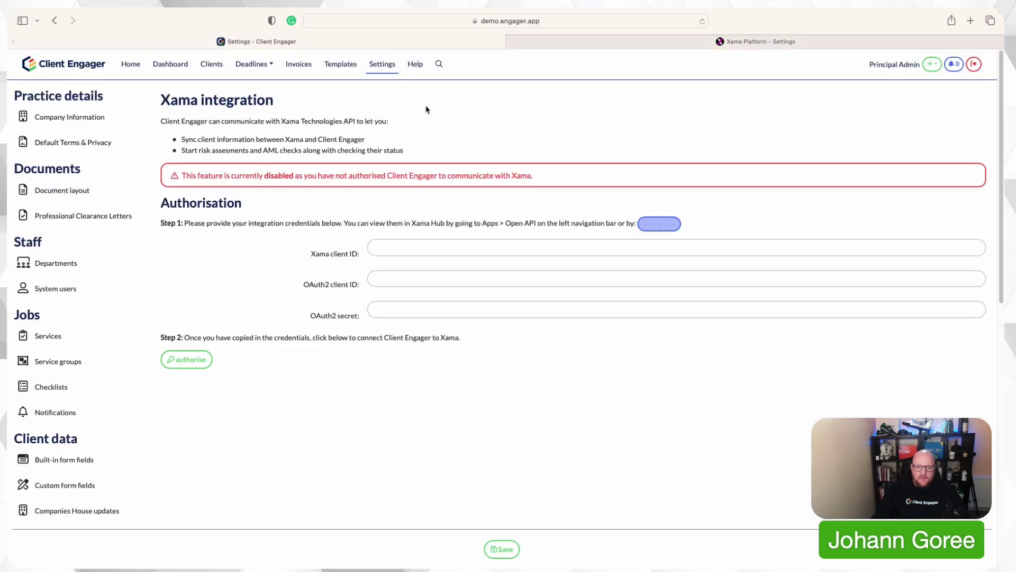
pyautogui.click(432, 242)
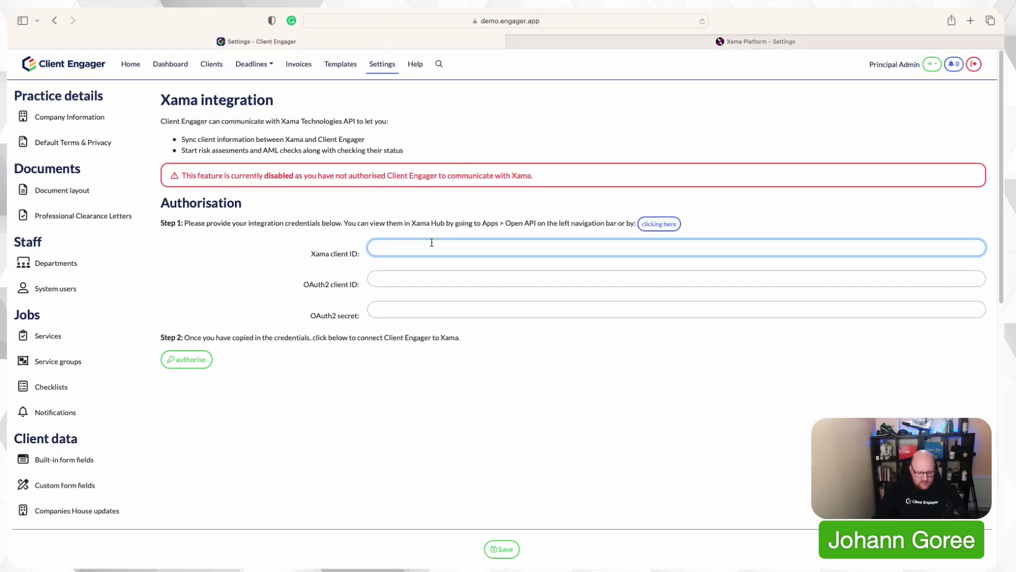
pyautogui.press('super+v')
# Copy the OAuth2 client ID from Xama into the matching Client Engager field.
pyautogui.click(737, 42)
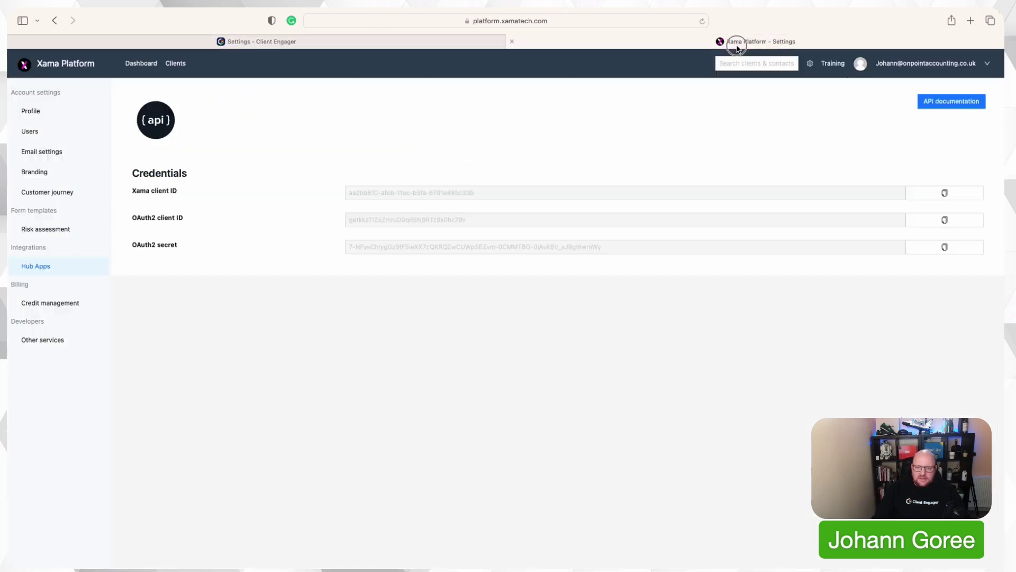
pyautogui.click(923, 219)
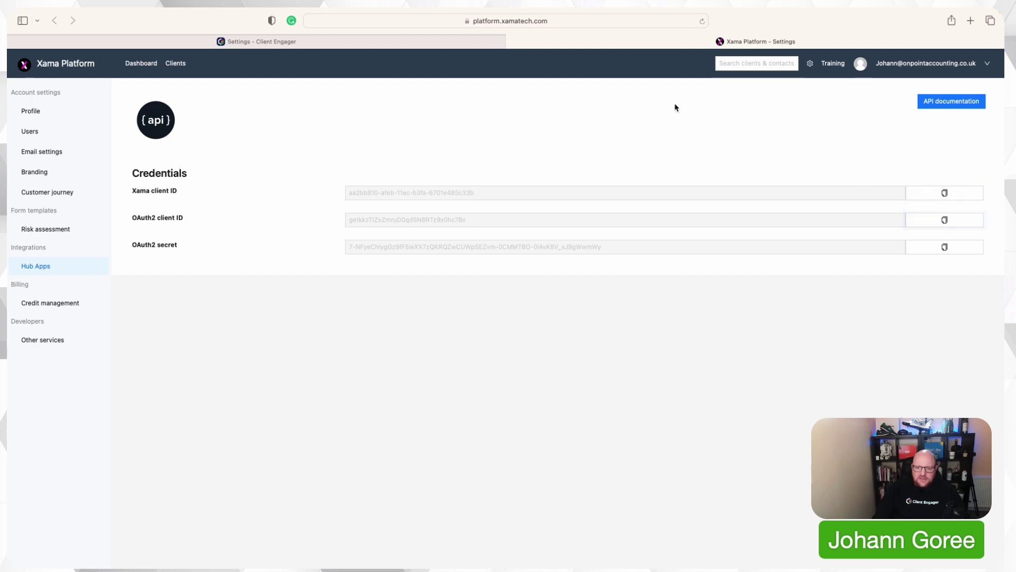
pyautogui.click(438, 43)
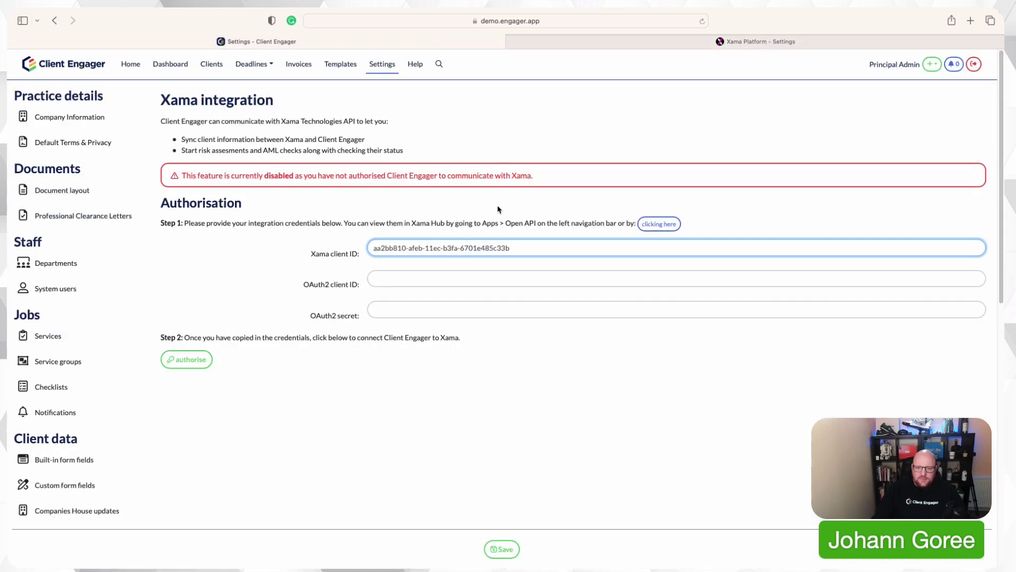
pyautogui.click(428, 275)
pyautogui.press('super+v')
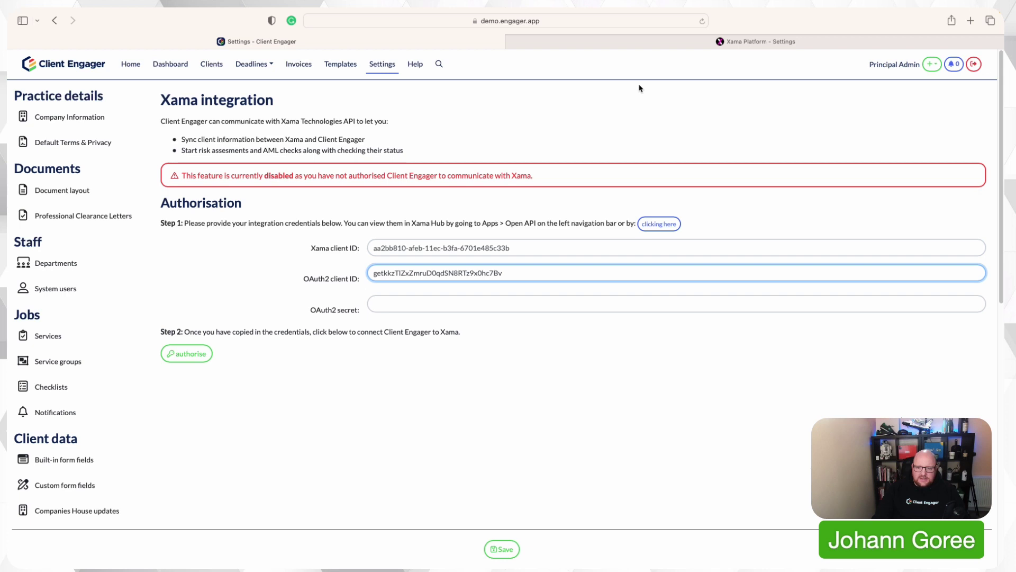
# Paste the Xama OAuth2 secret into Client Engager and authorise the Xama connection.
pyautogui.click(688, 42)
pyautogui.click(917, 247)
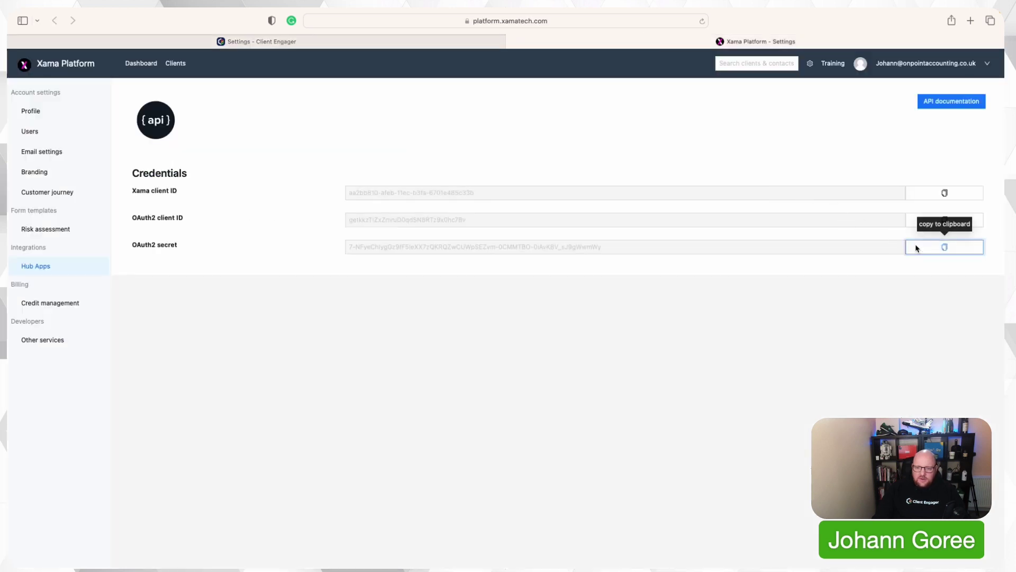
pyautogui.click(433, 42)
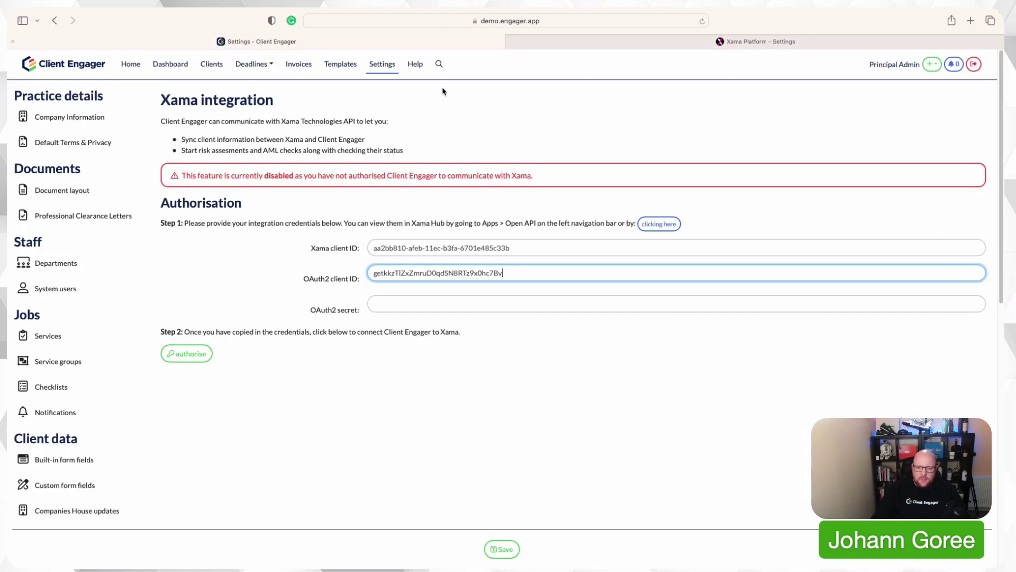
pyautogui.click(414, 297)
pyautogui.press('super+v')
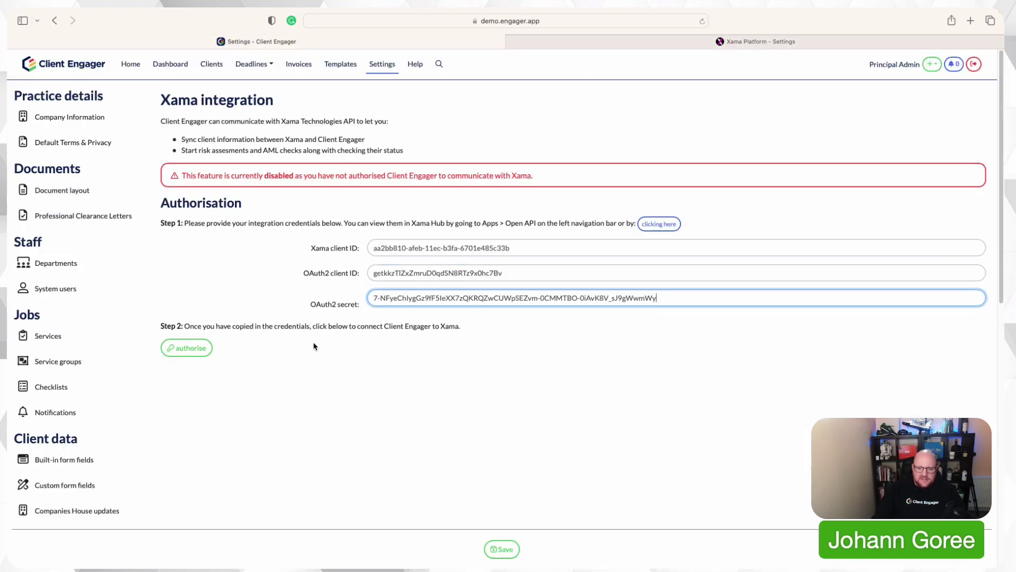
pyautogui.click(182, 348)
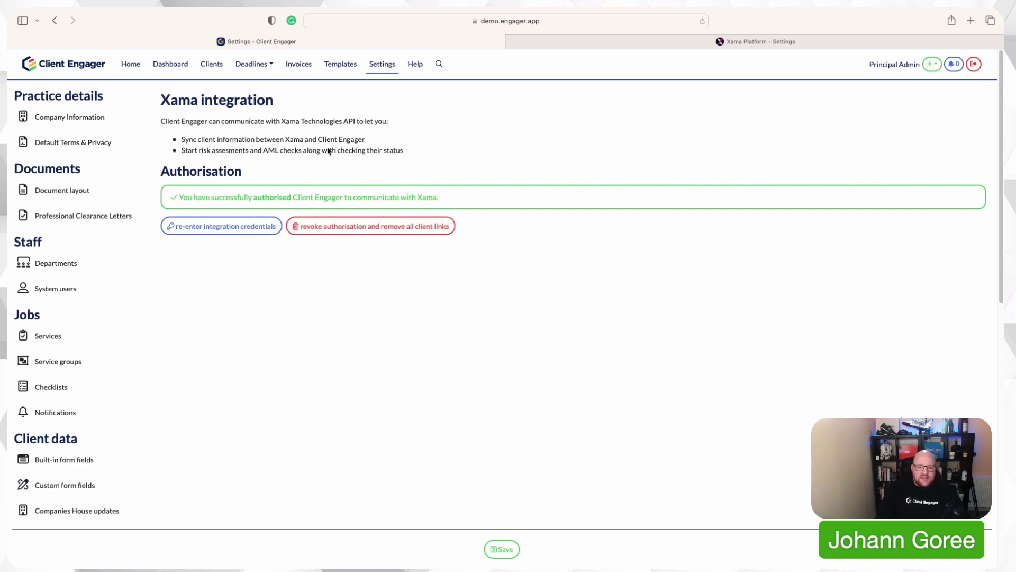
# Open Client Engager Online Limited from the active clients list.
pyautogui.click(211, 66)
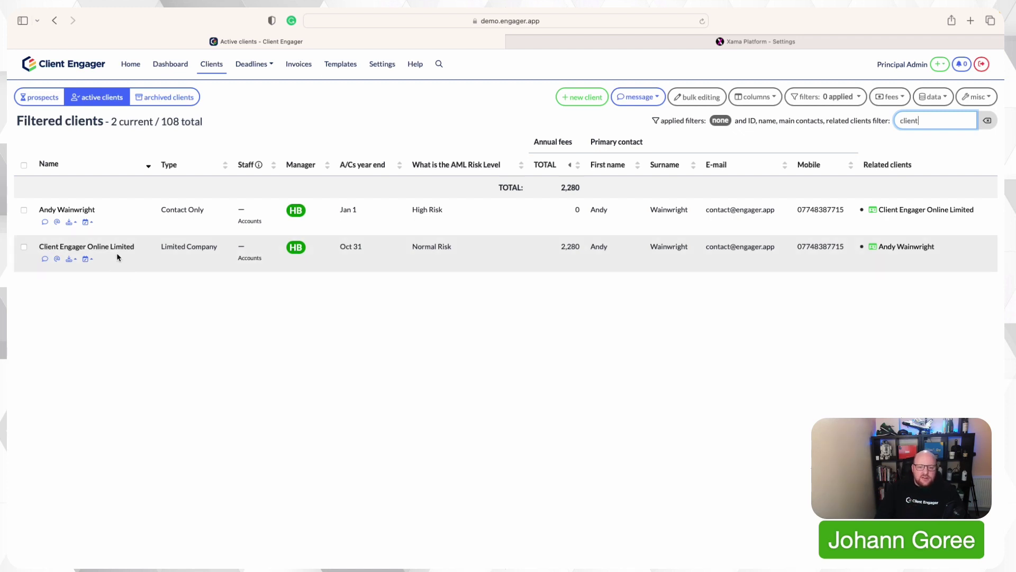
pyautogui.click(117, 248)
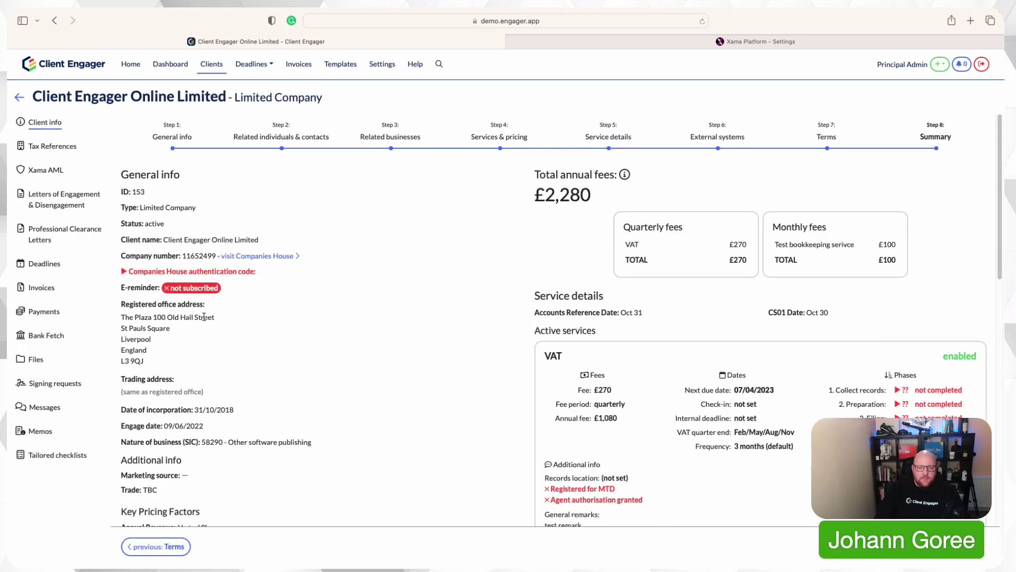
# Check the Xama AML tab, then open Step 1 General info for editing.
pyautogui.click(46, 171)
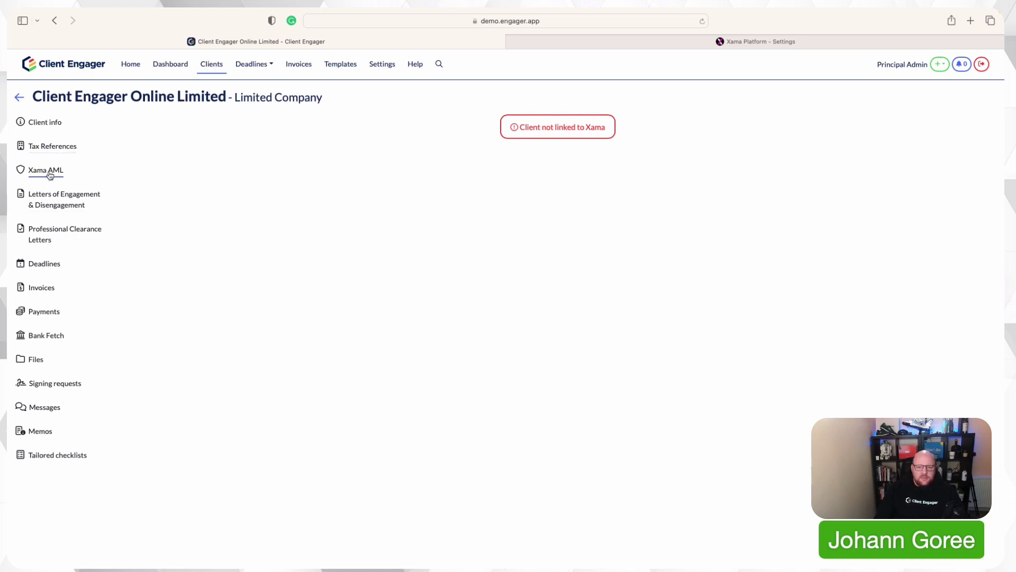
pyautogui.click(54, 126)
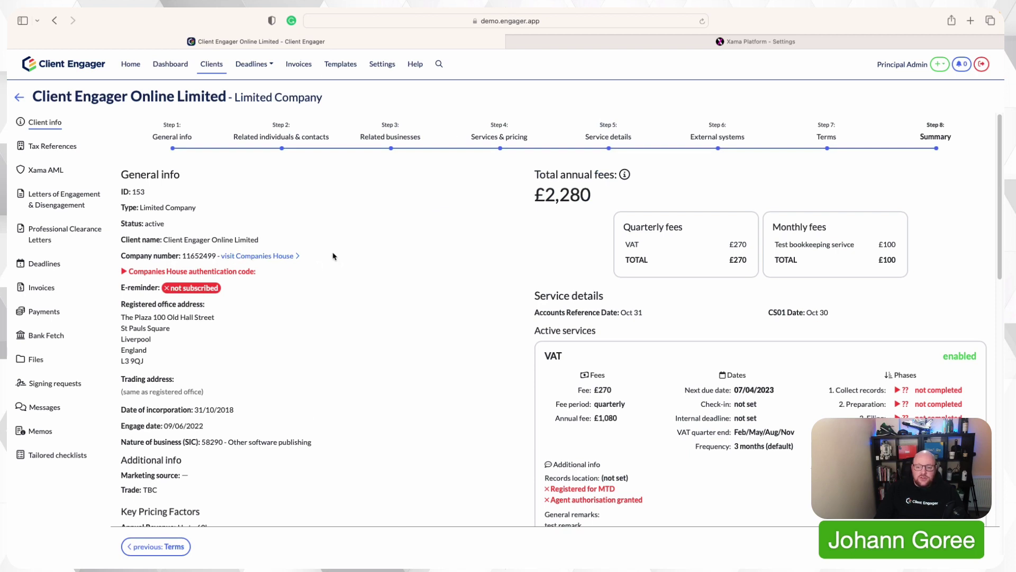
pyautogui.click(172, 136)
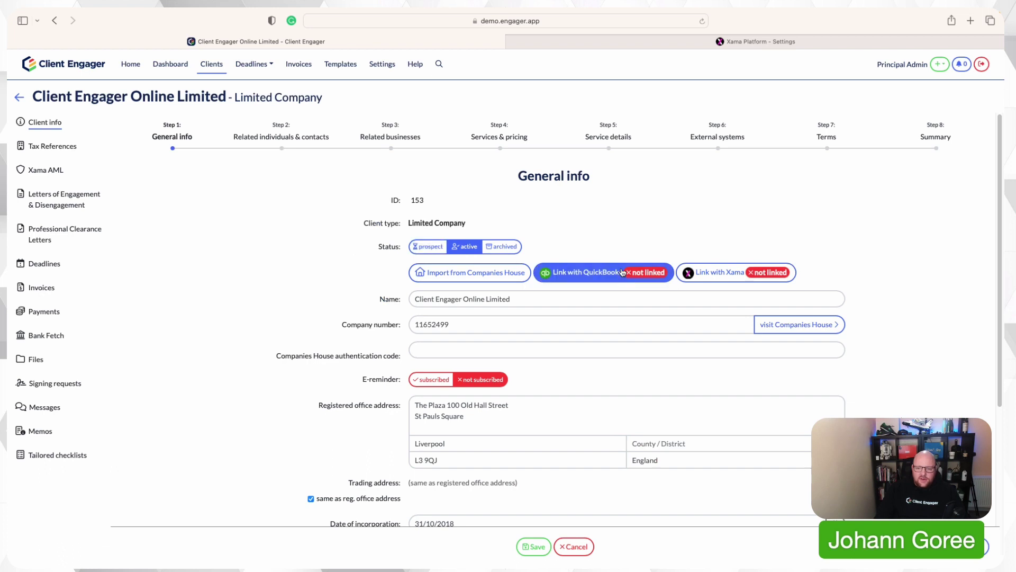
# Start Link with Xama and remove 'Limited' from the client name search.
pyautogui.click(730, 274)
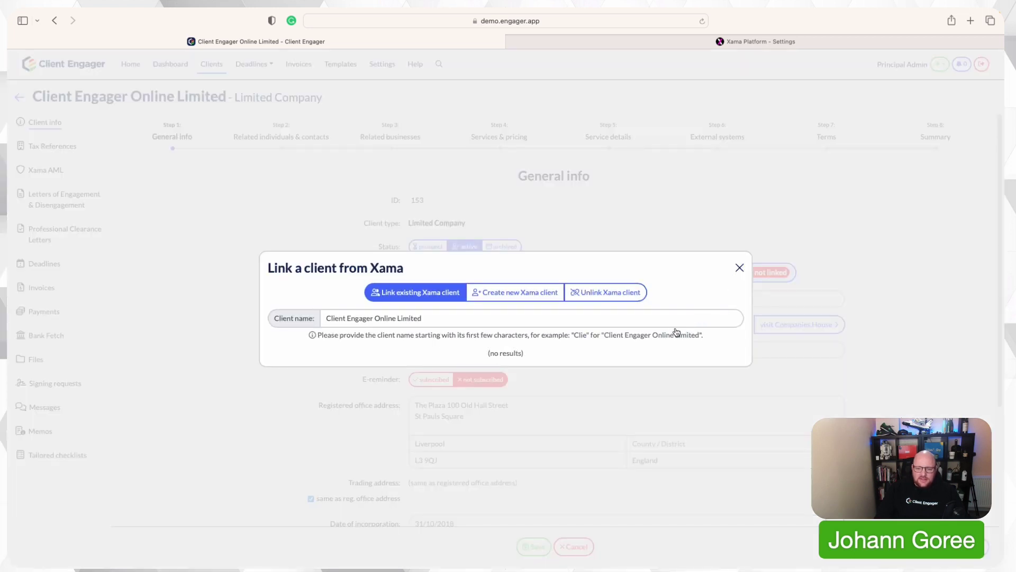
pyautogui.moveTo(423, 317); pyautogui.dragTo(317, 316)
pyautogui.click(317, 316)
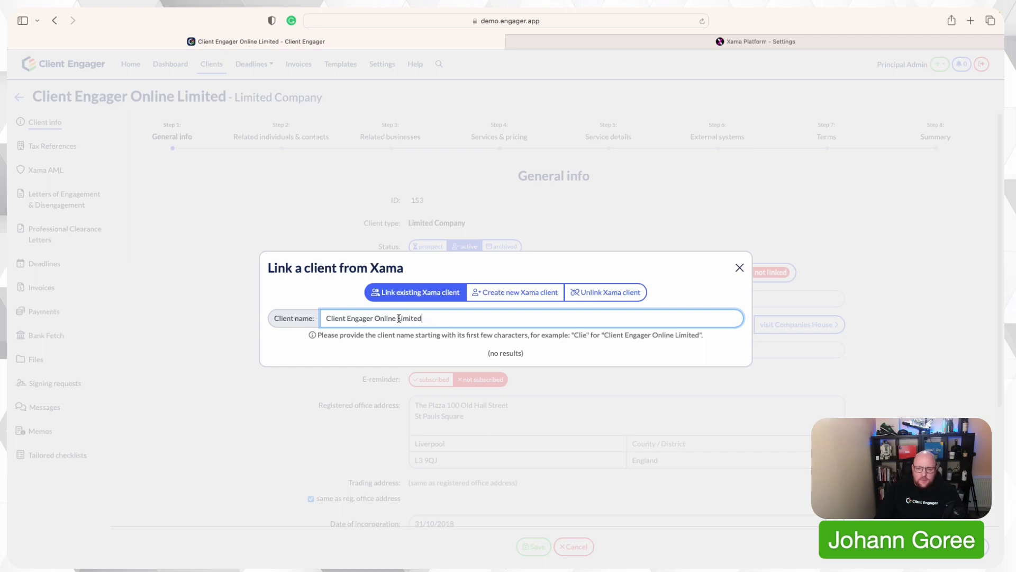
pyautogui.moveTo(398, 318); pyautogui.dragTo(436, 317)
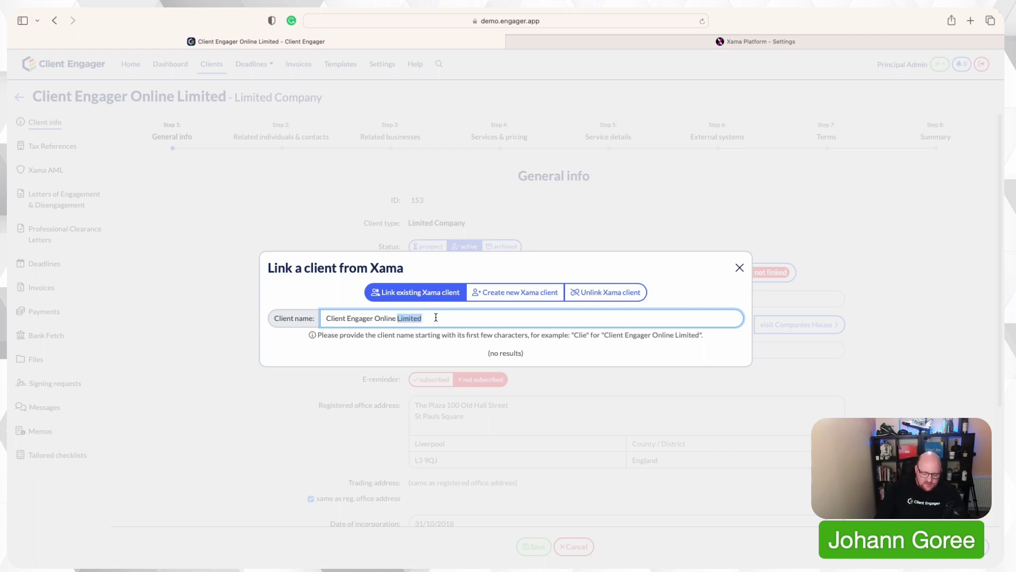
pyautogui.press('BackSpace')
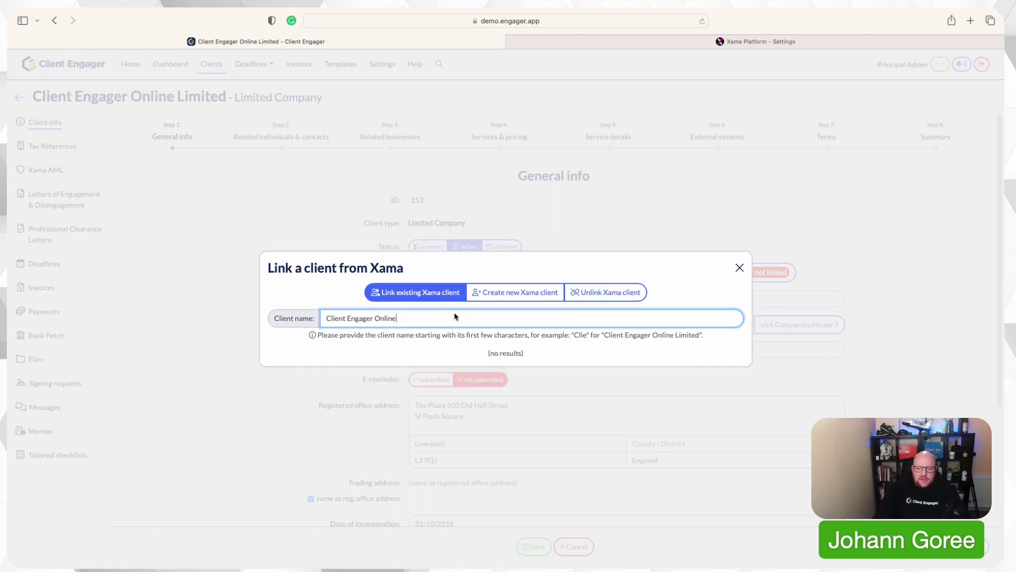
# Choose and confirm Create new Xama client, then save the client record.
pyautogui.click(519, 296)
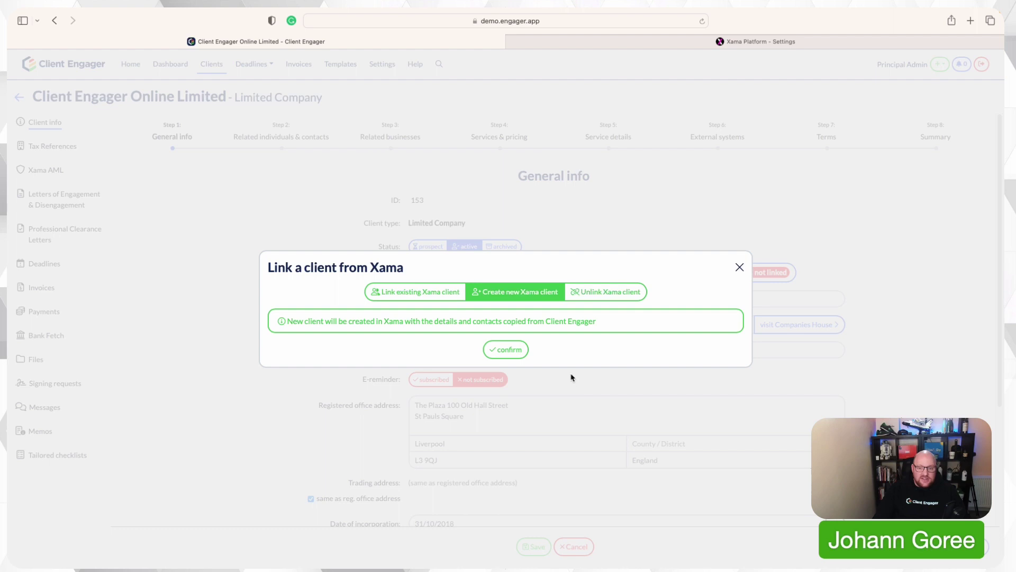
pyautogui.click(510, 354)
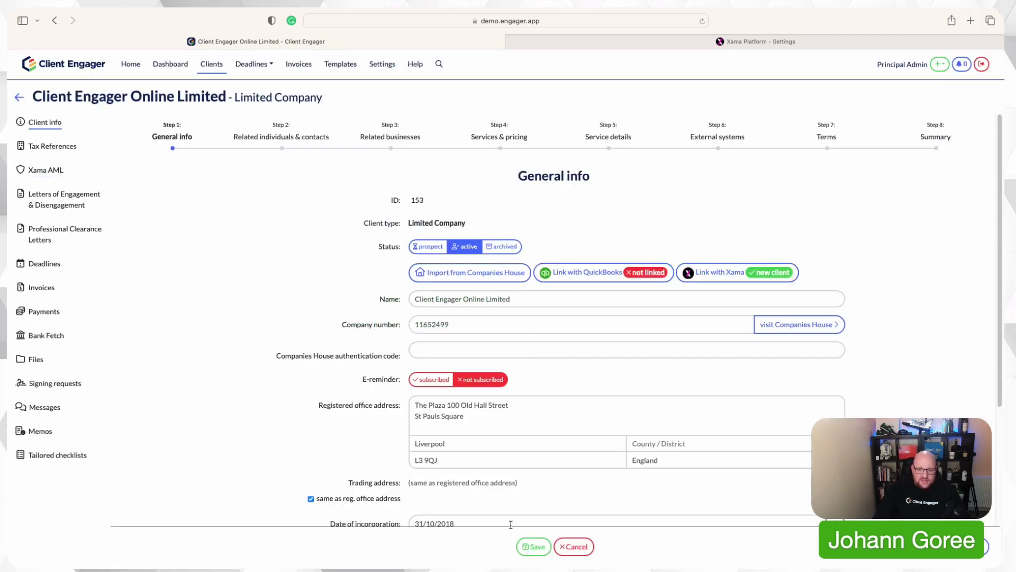
pyautogui.click(533, 546)
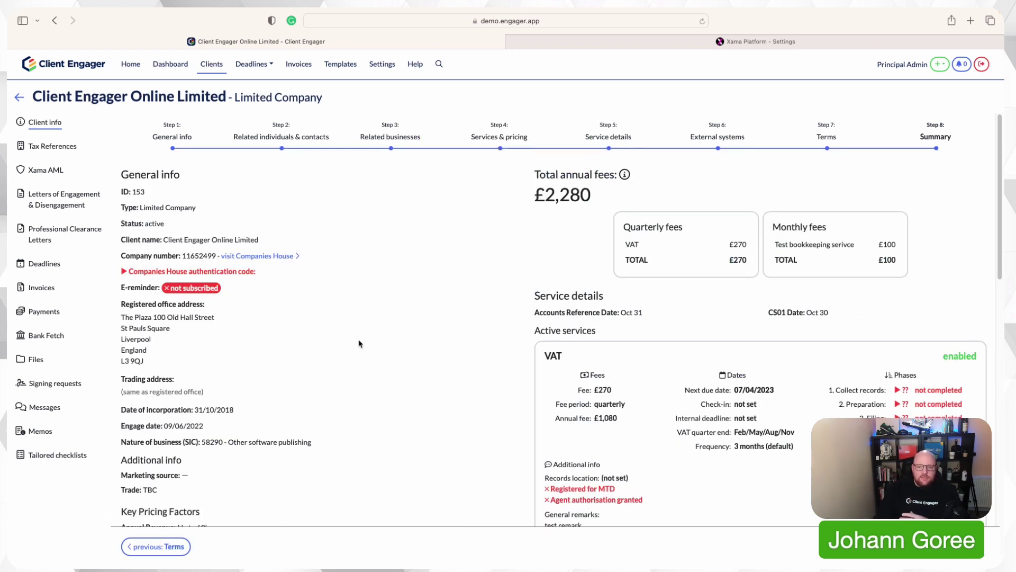
# View the Client Engager Online Limited record in Xama, then return to Client Engager.
pyautogui.hotkey('ctrl', 'Tab')
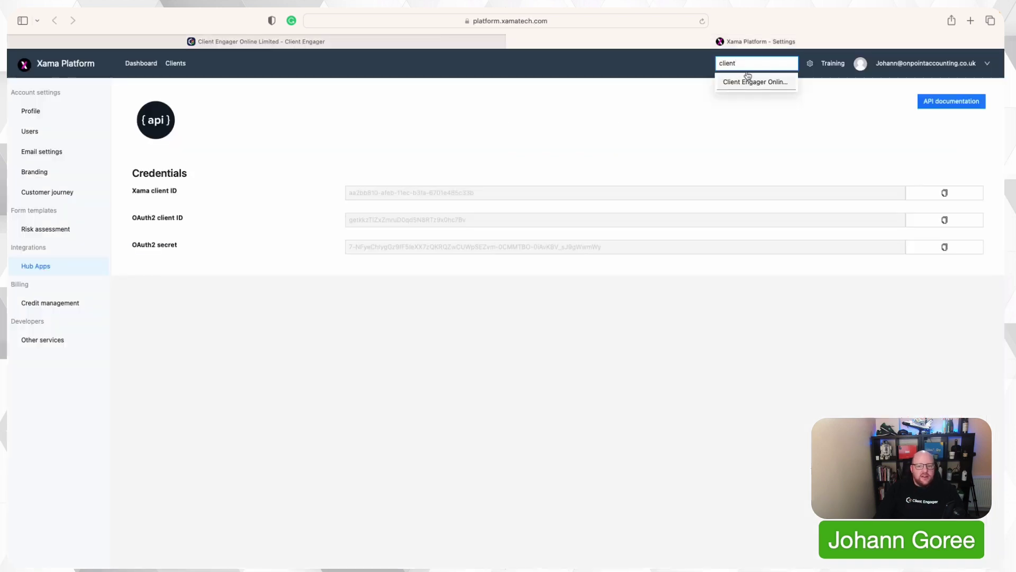
pyautogui.click(749, 85)
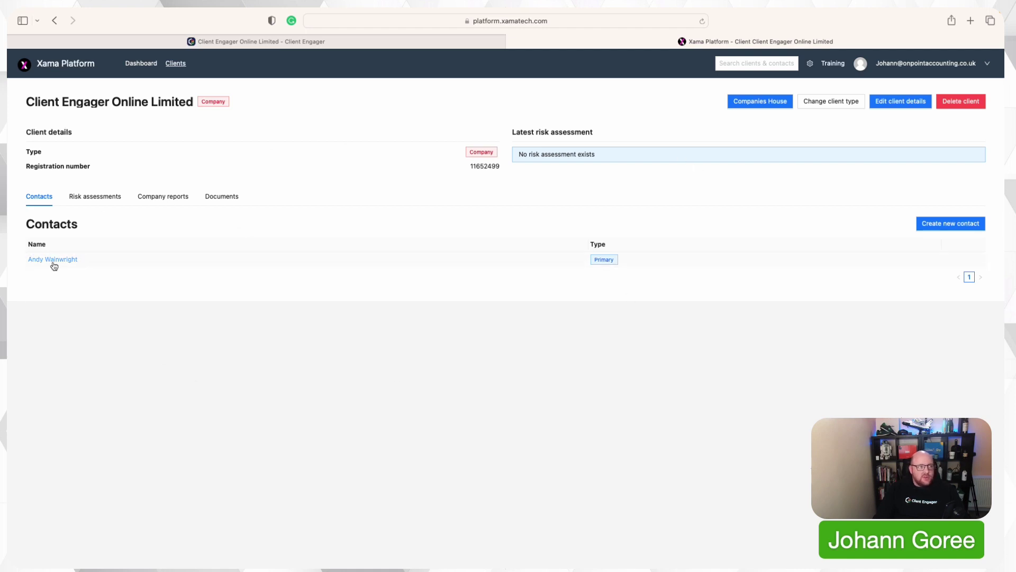
pyautogui.click(446, 42)
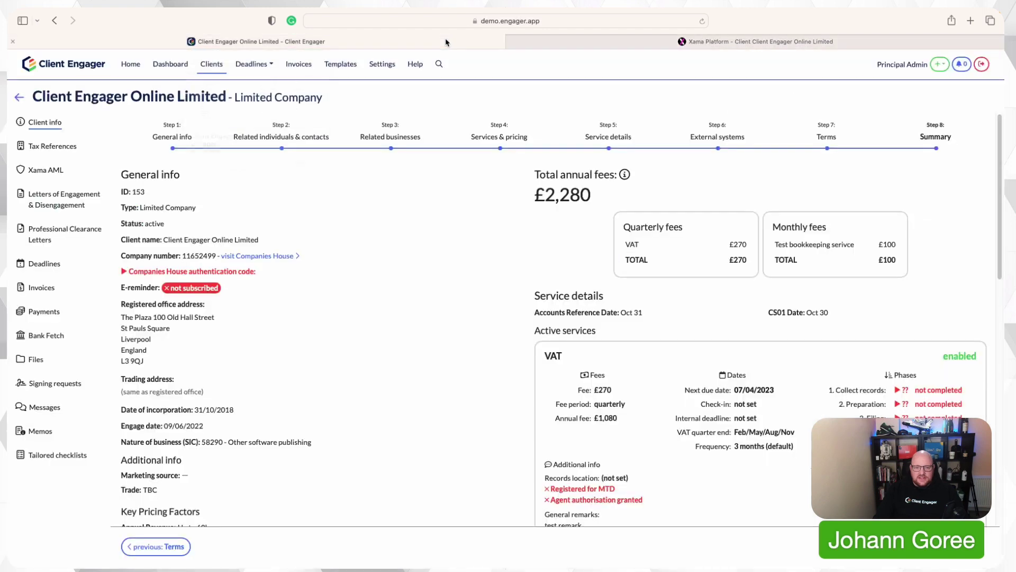
# Open the client's Xama AML page and manually refresh it from Xama.
pyautogui.click(39, 173)
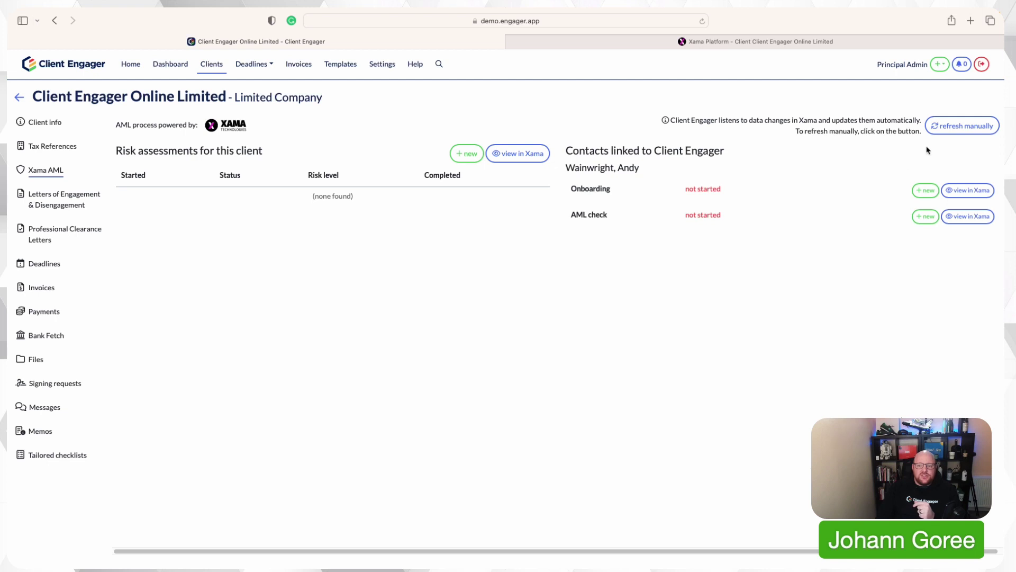
pyautogui.click(954, 131)
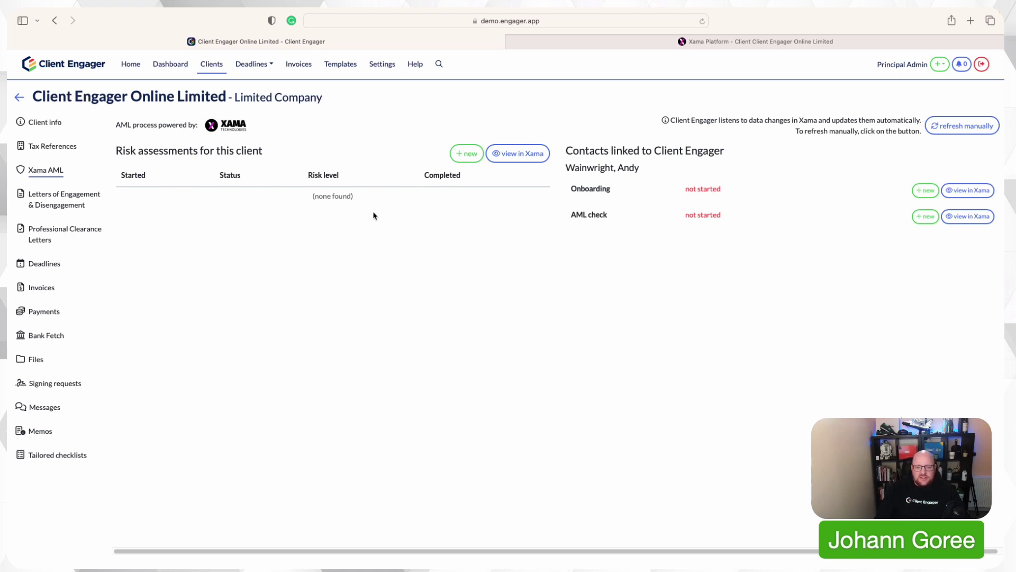
# Create a new risk assessment in Xama from the Accountants - Company template.
pyautogui.click(471, 159)
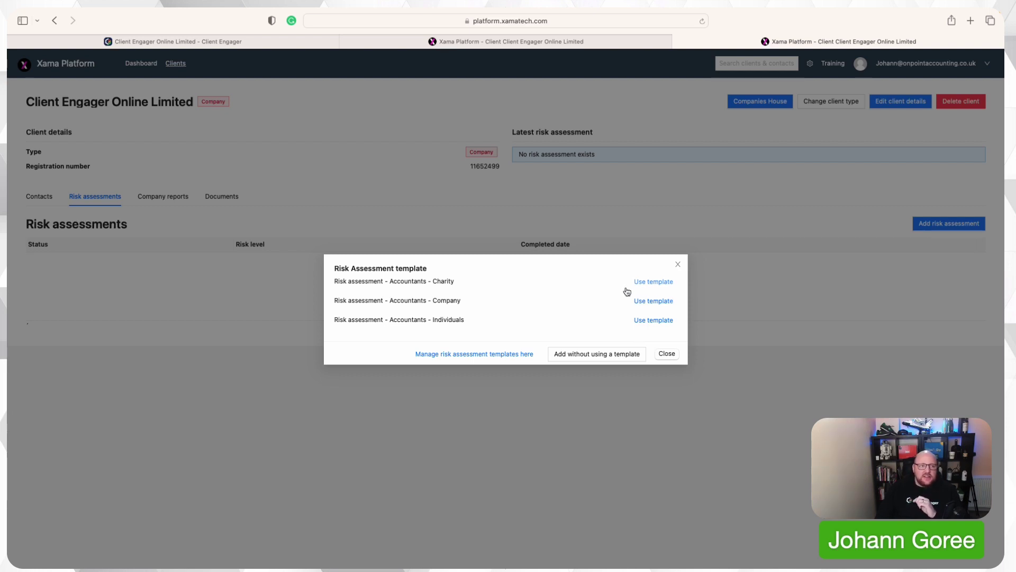
pyautogui.click(656, 300)
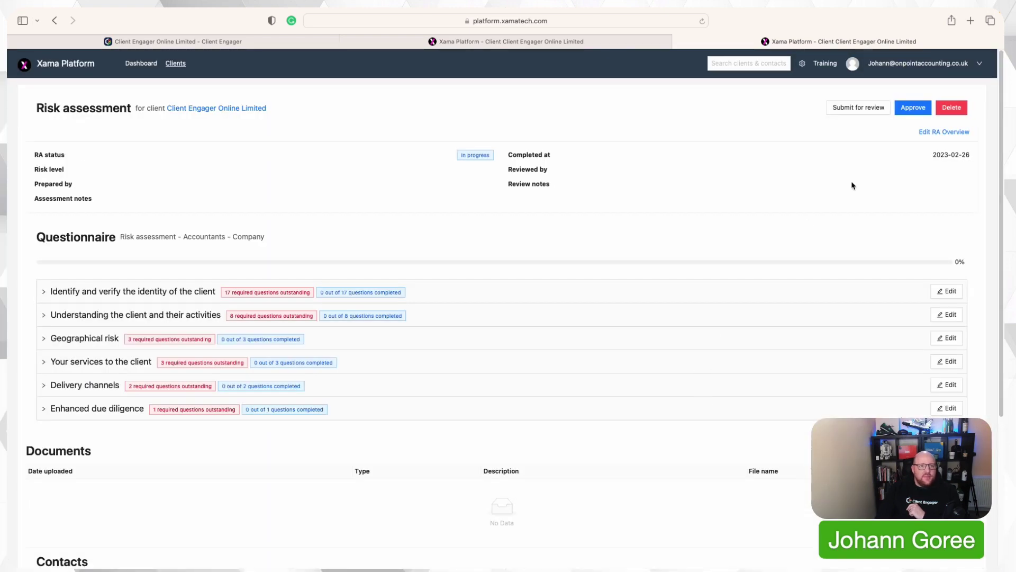
pyautogui.scroll(-4, 582, 333)
pyautogui.scroll(4, 547, 349)
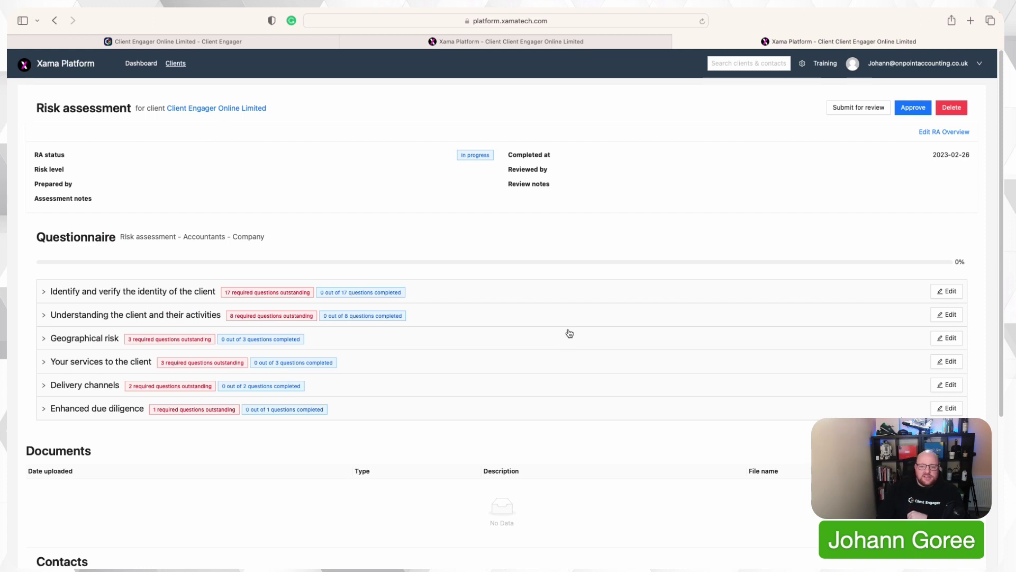
# Manually refresh Client Engager's Xama AML page to show the new assessment.
pyautogui.click(241, 42)
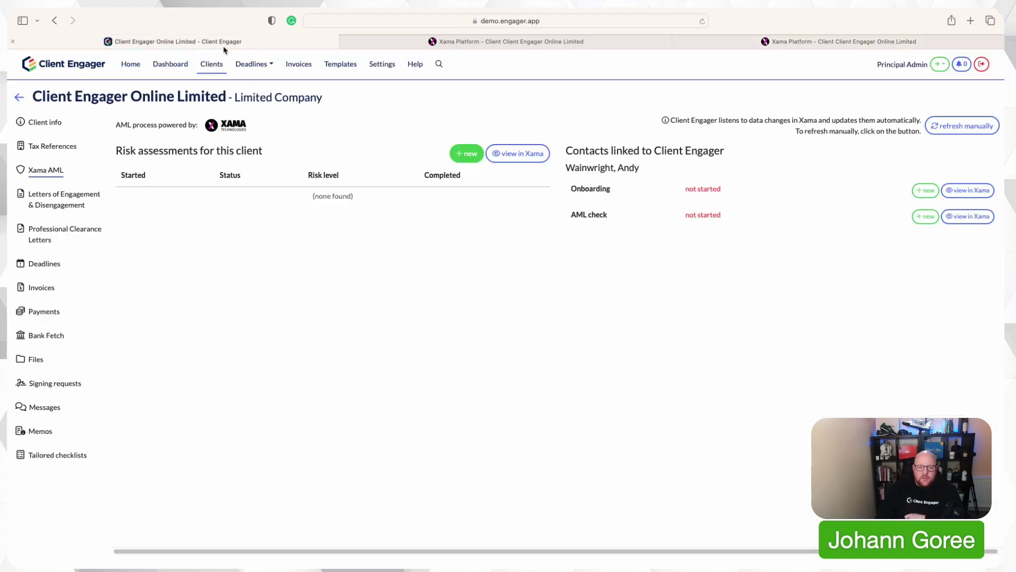
pyautogui.click(956, 125)
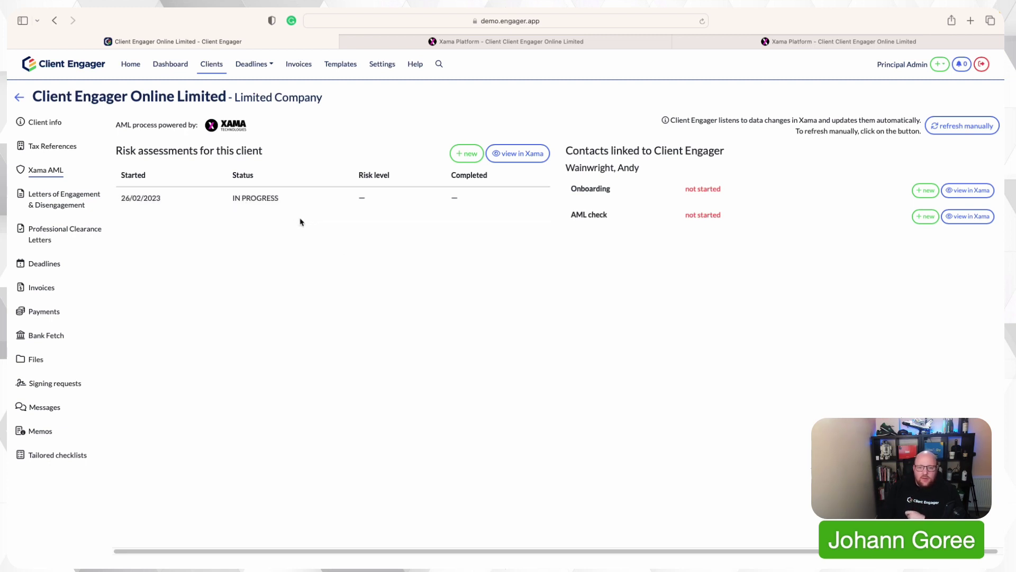
# In Edit RA Overview, set the risk level to Normal and save.
pyautogui.click(750, 43)
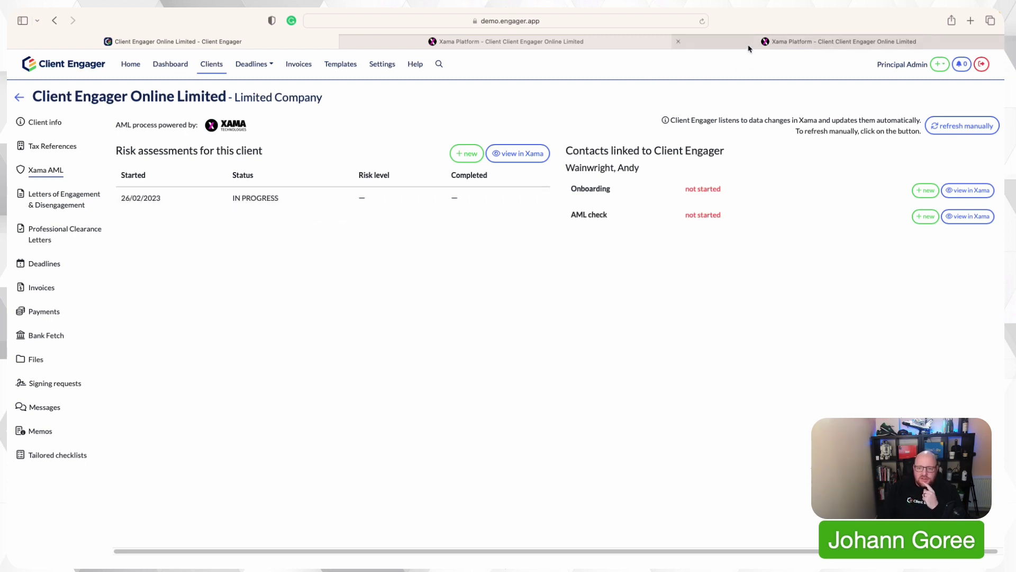
pyautogui.scroll(-2, 445, 296)
pyautogui.scroll(2, 431, 397)
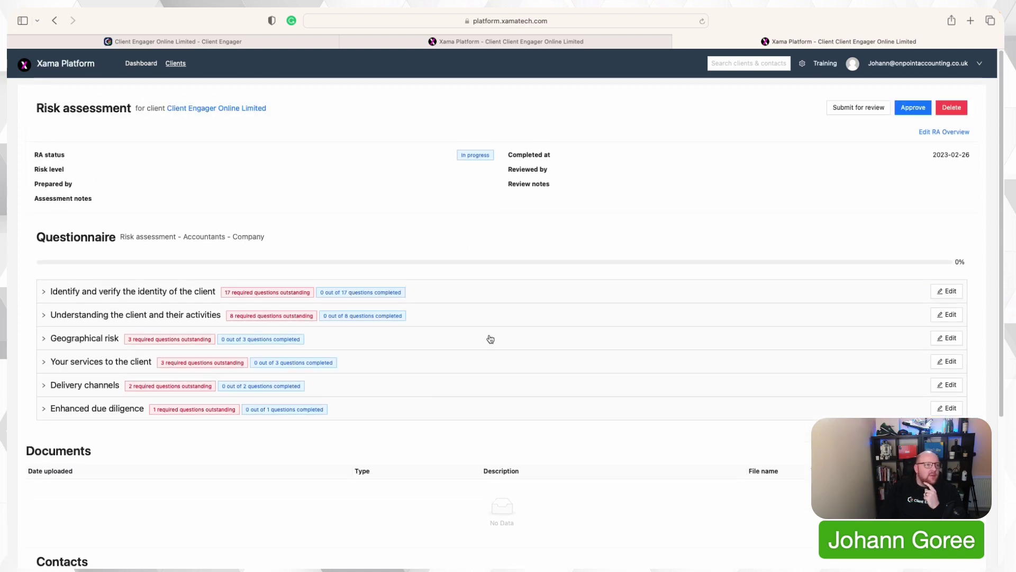
pyautogui.click(940, 131)
pyautogui.click(360, 211)
pyautogui.click(344, 245)
pyautogui.click(721, 435)
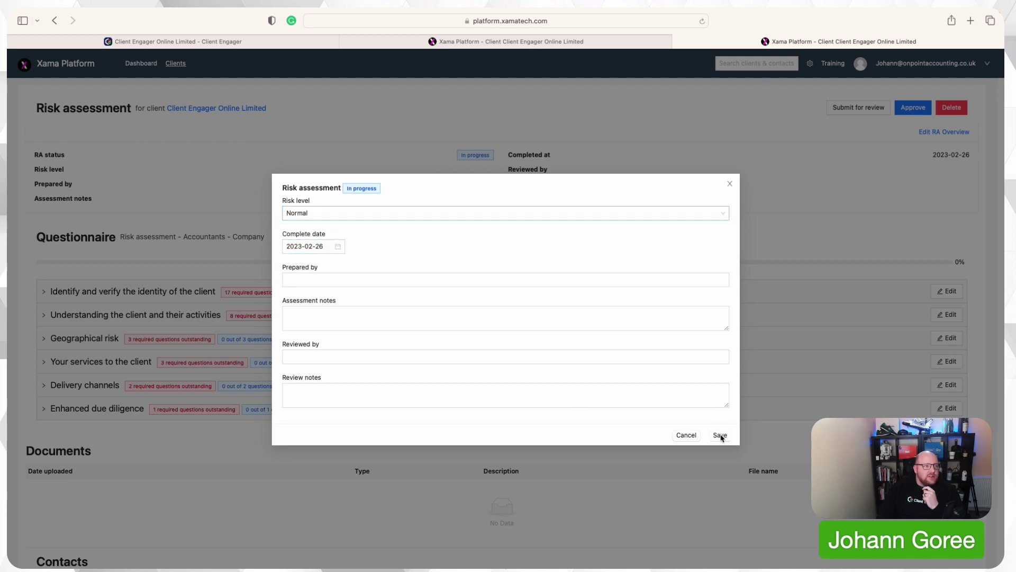
pyautogui.click(204, 45)
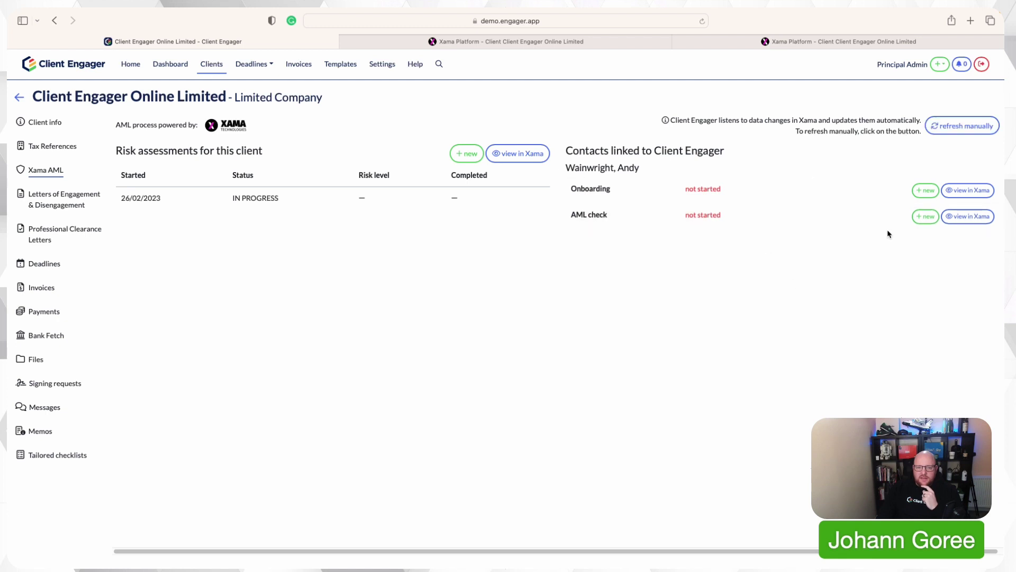
# Refresh the Xama AML page to show NORMAL risk, then open the client's General info step.
pyautogui.click(962, 126)
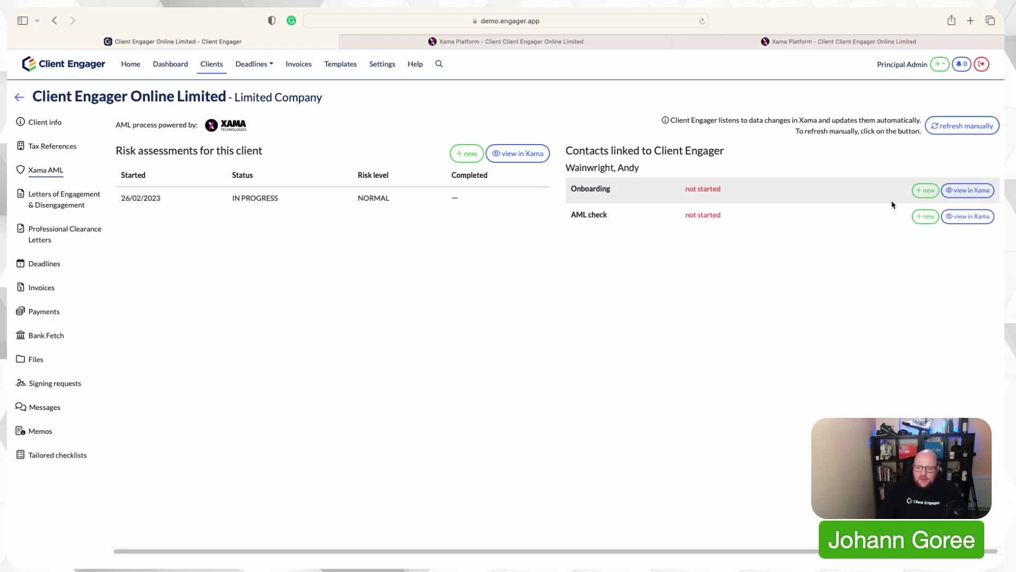
pyautogui.click(926, 191)
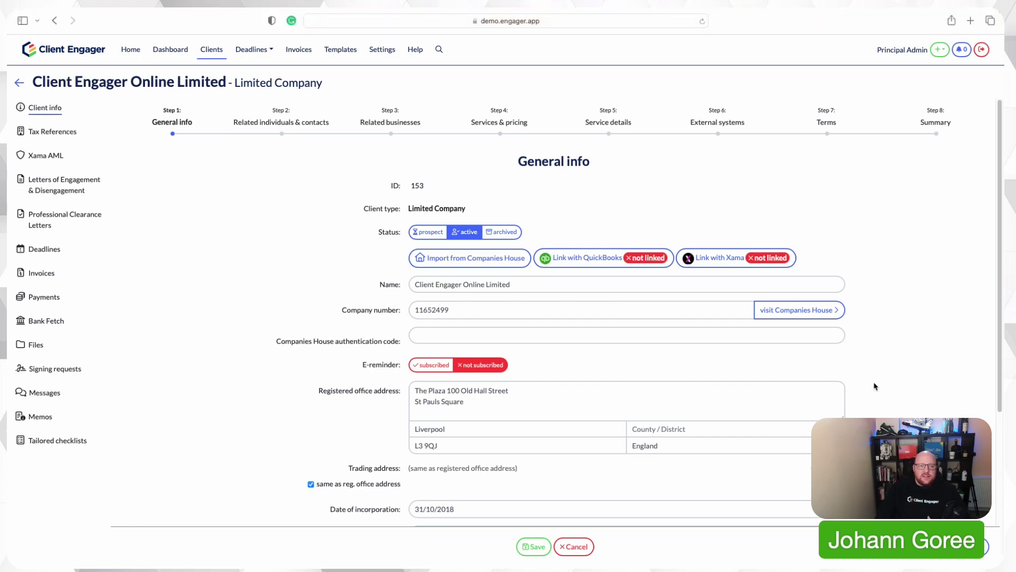
# Link the client to the existing Xama client Client Engager Online Limited and confirm the contact match.
pyautogui.click(705, 261)
pyautogui.click(416, 279)
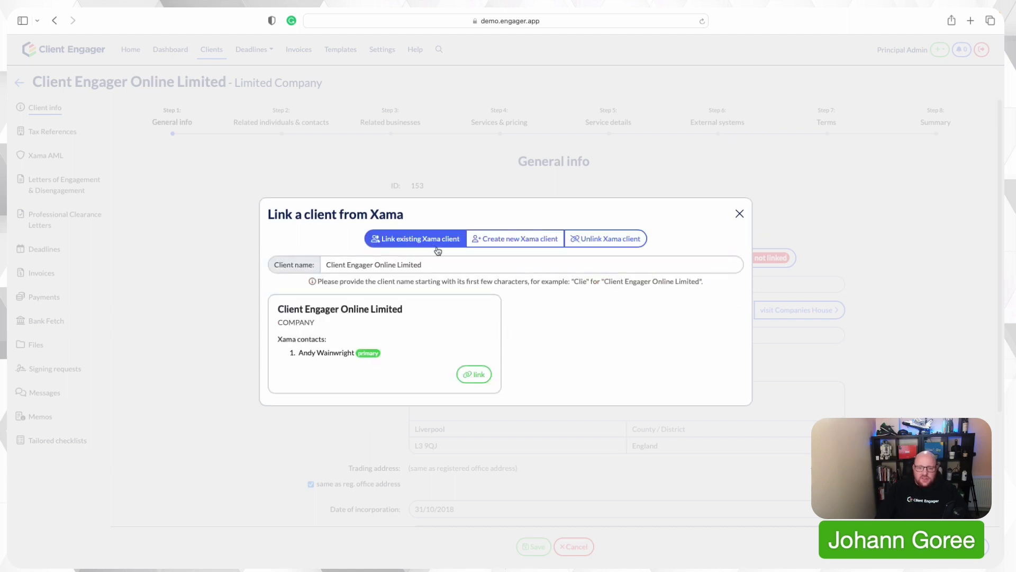
pyautogui.click(467, 375)
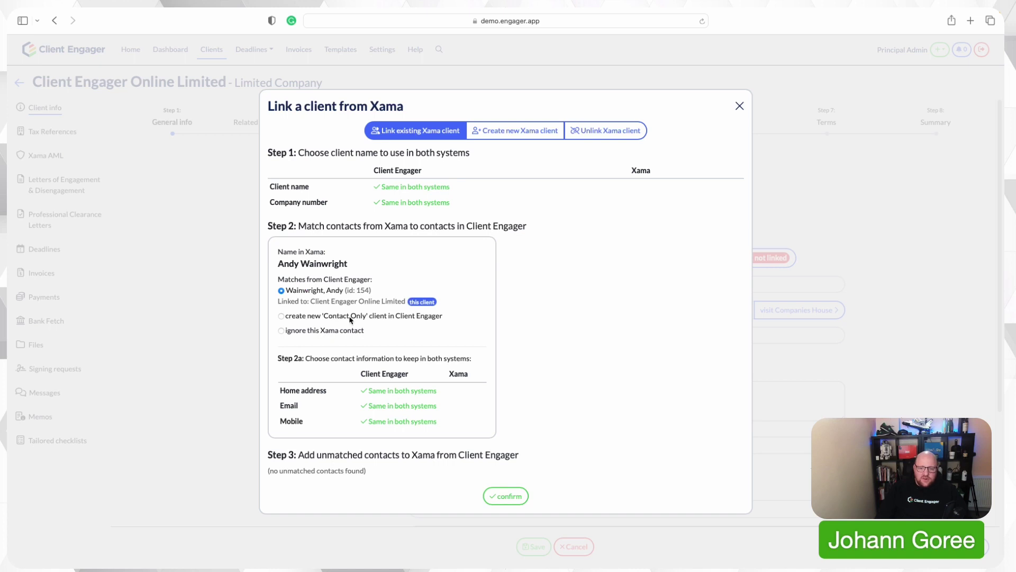
pyautogui.click(507, 496)
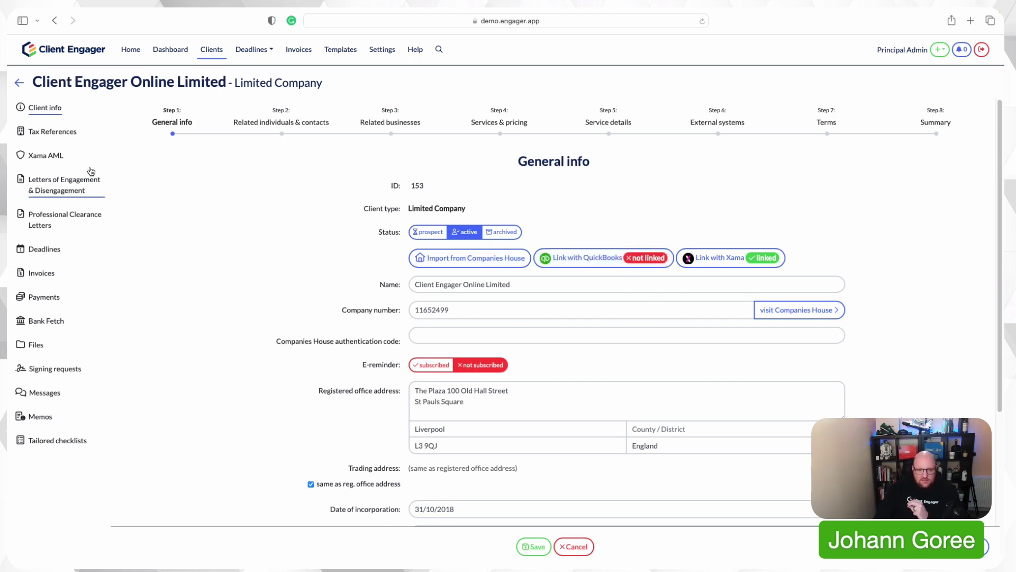
# Confirm the 26/02/2023 Normal-risk assessment is In Progress, cancelling the new-assessment template picker.
pyautogui.click(53, 157)
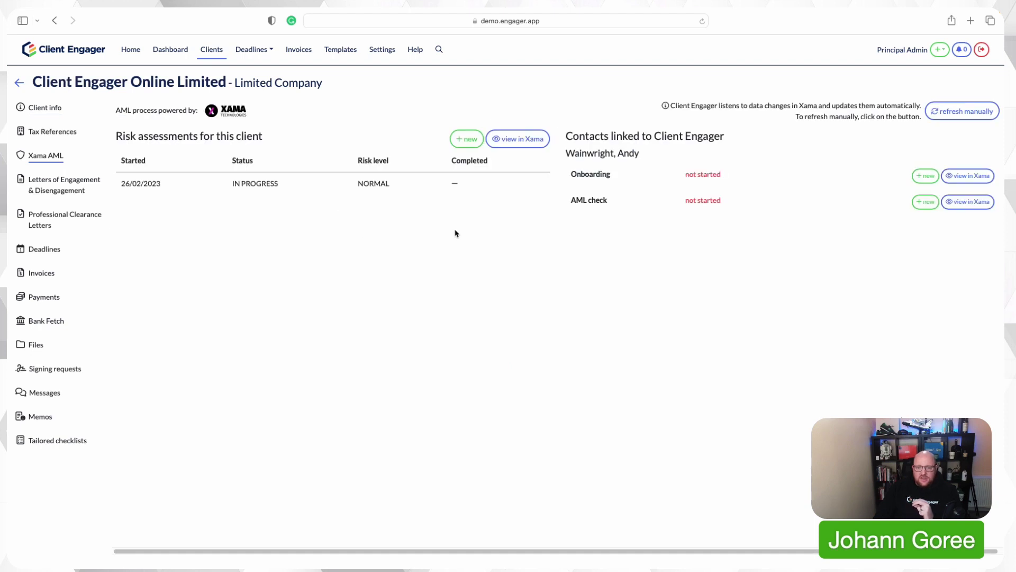
pyautogui.click(479, 147)
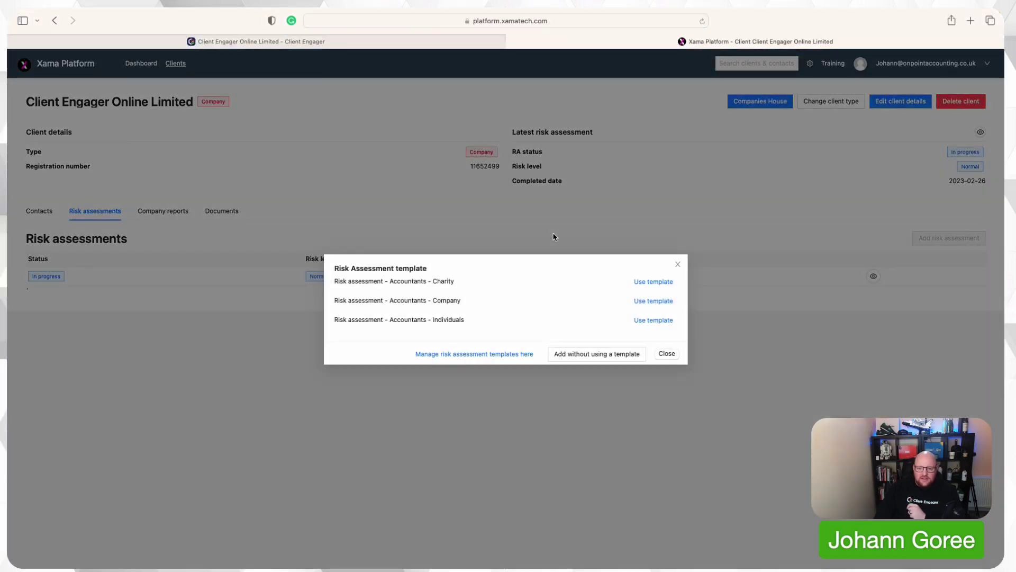
pyautogui.click(678, 265)
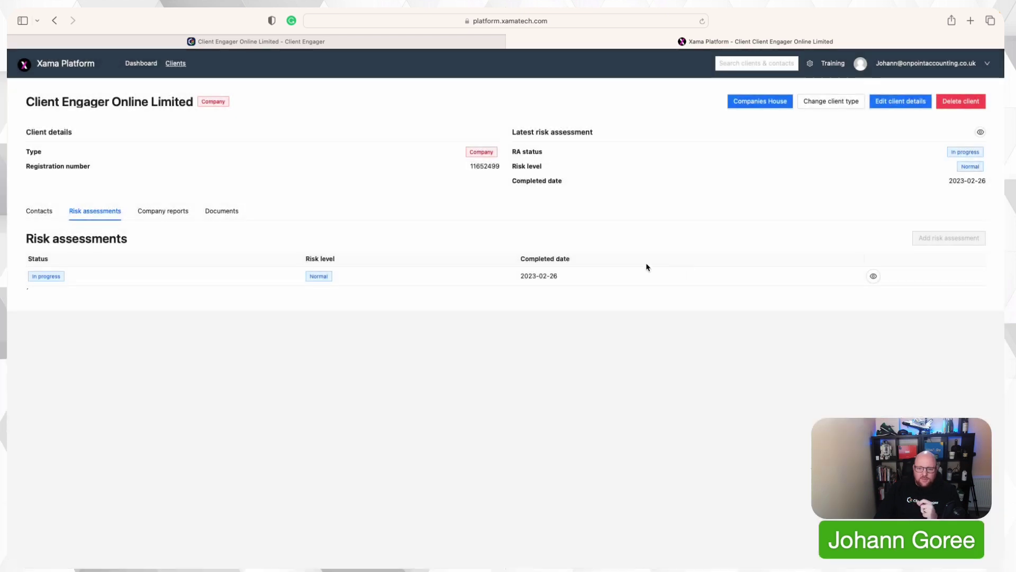
pyautogui.click(402, 44)
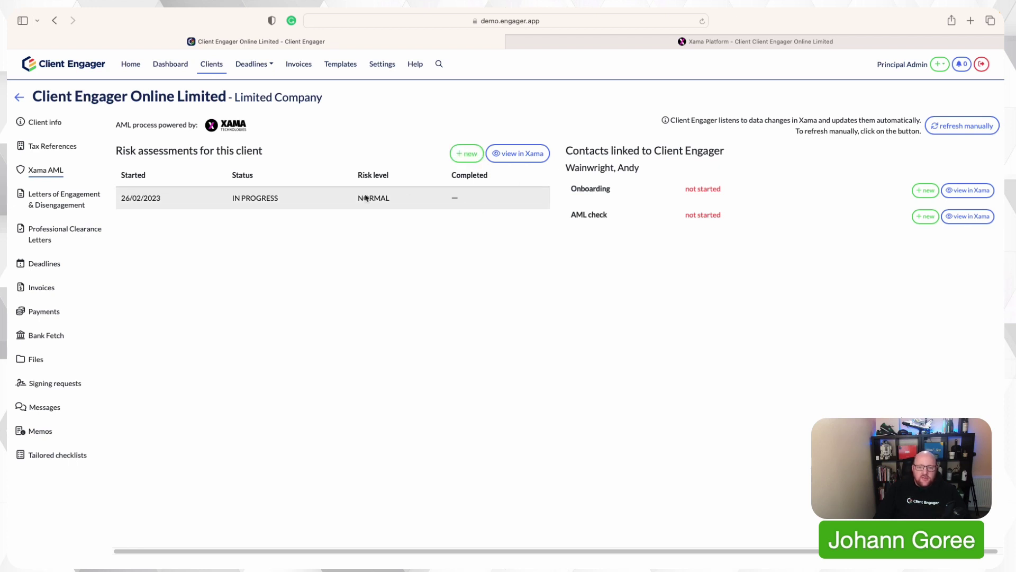
# View Client Engager Online Limited's record in Xama, then return to the Client Engager AML page.
pyautogui.click(515, 155)
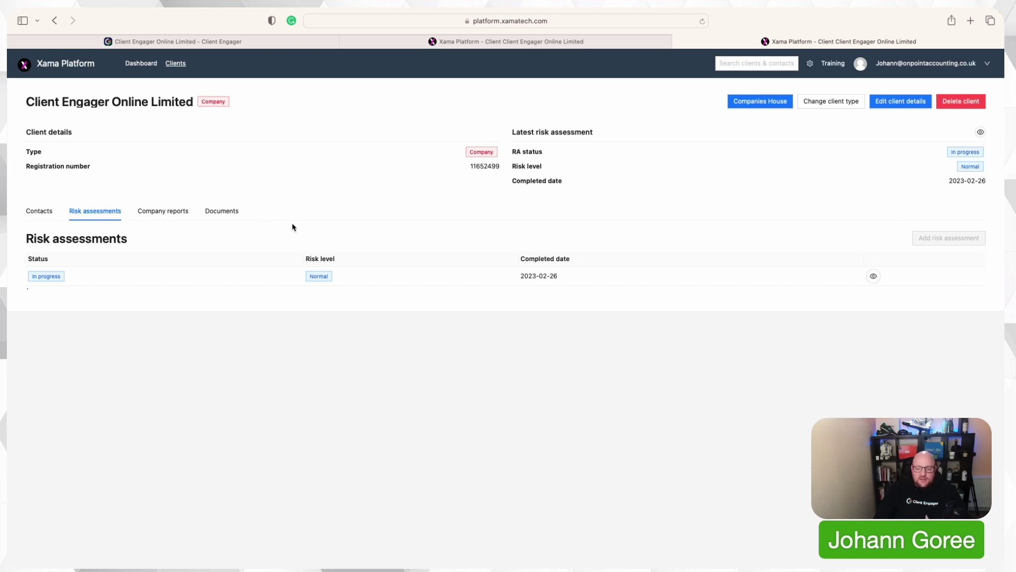
pyautogui.click(292, 45)
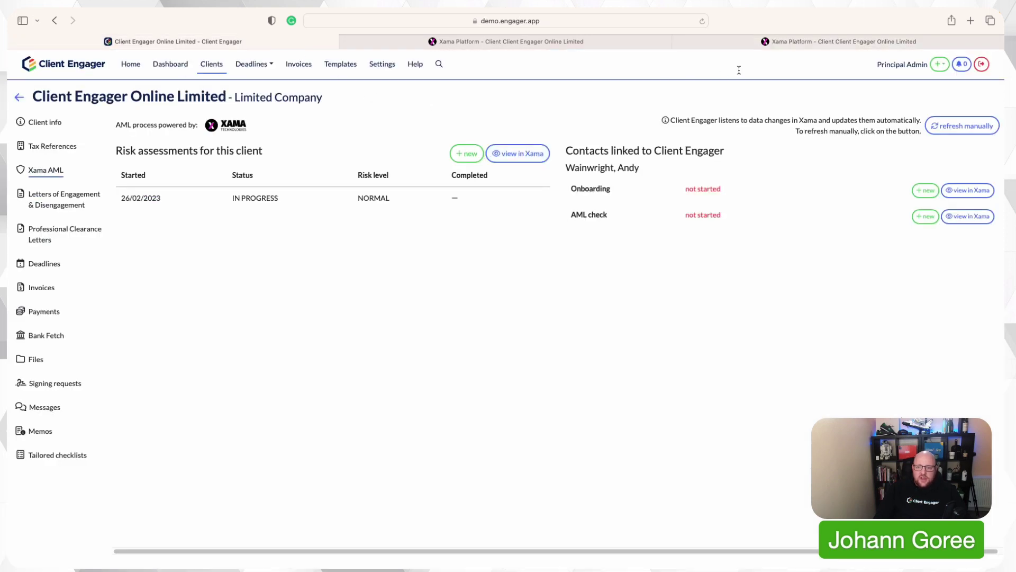